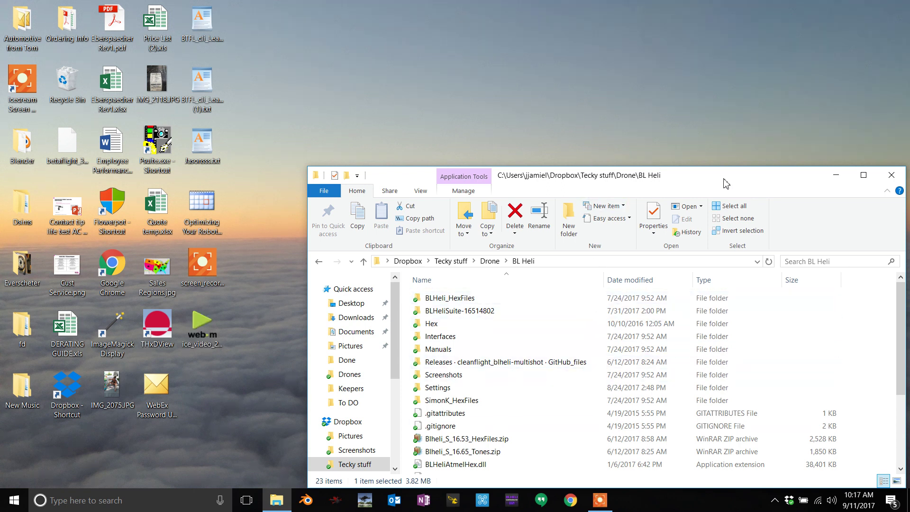
- Move the BL Heli folder window to the top and bring BLHeli Configurator forward, docked left
drag(724, 183, 722, 20)
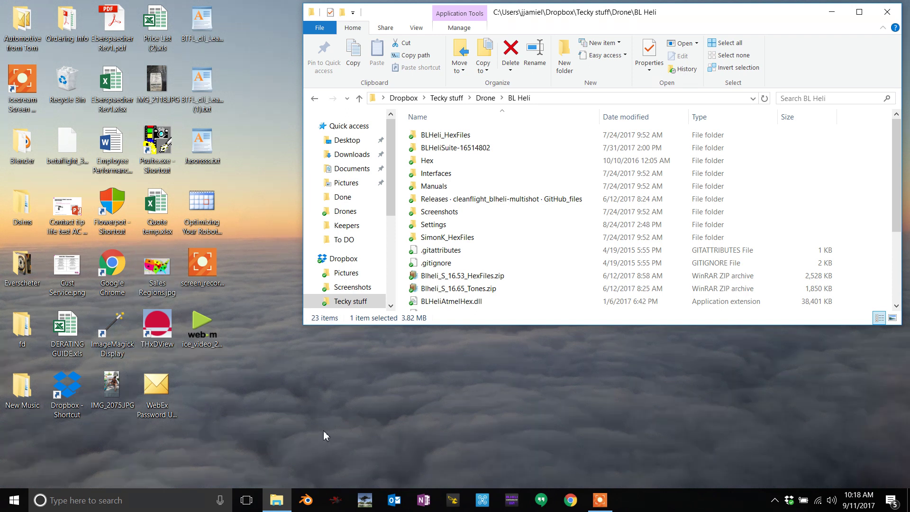
click(518, 504)
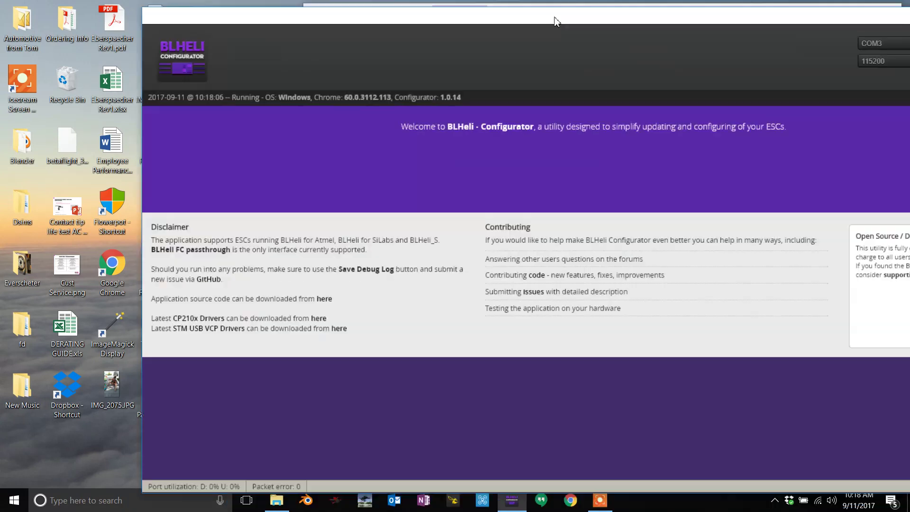
drag(553, 20, 430, 27)
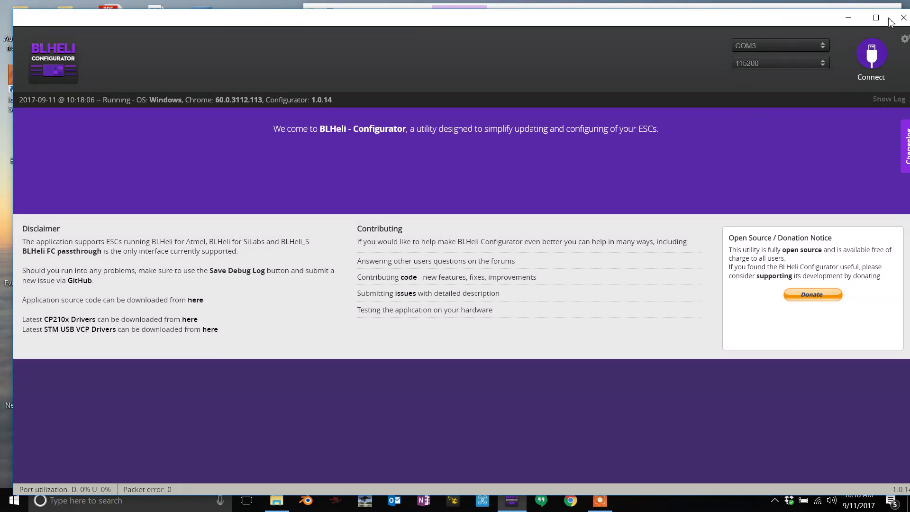
- Close the BLHeli Configurator window
click(903, 17)
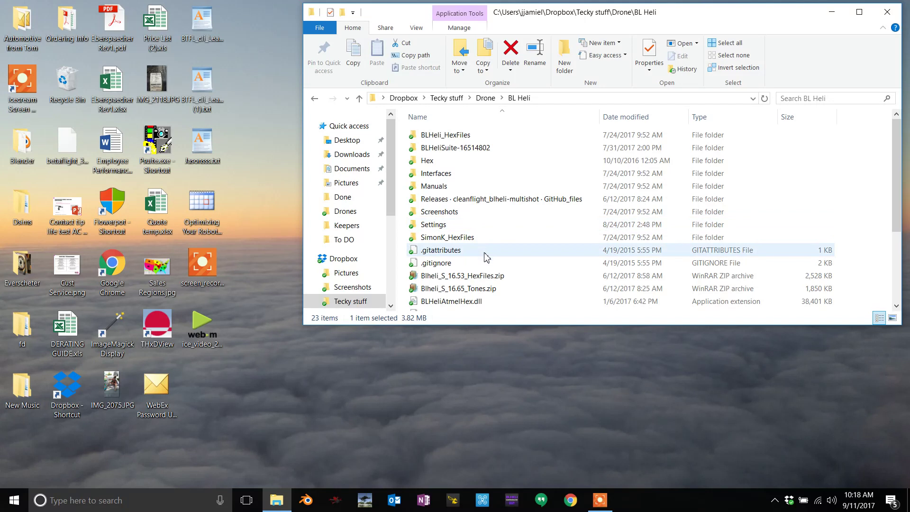
- Run BLHeliSuite.exe from further down the BL Heli folder list
scroll(487, 259, down, 2)
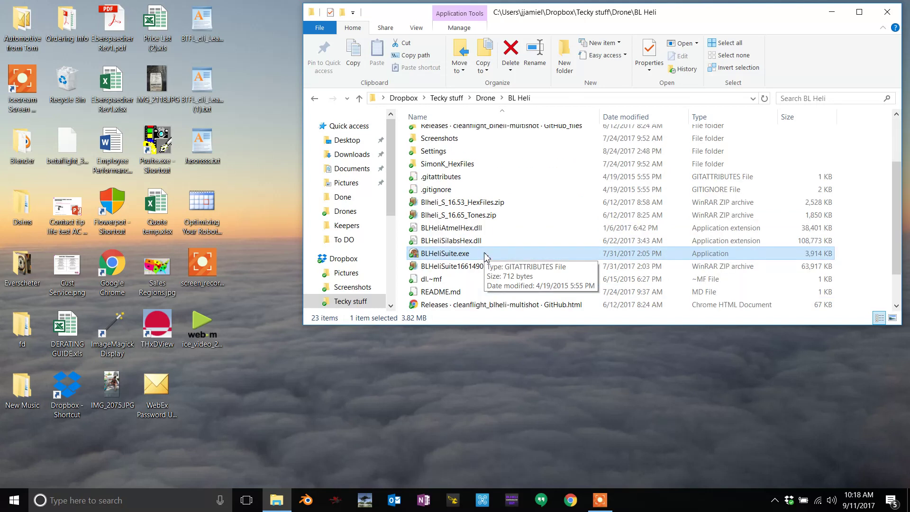
double_click(444, 253)
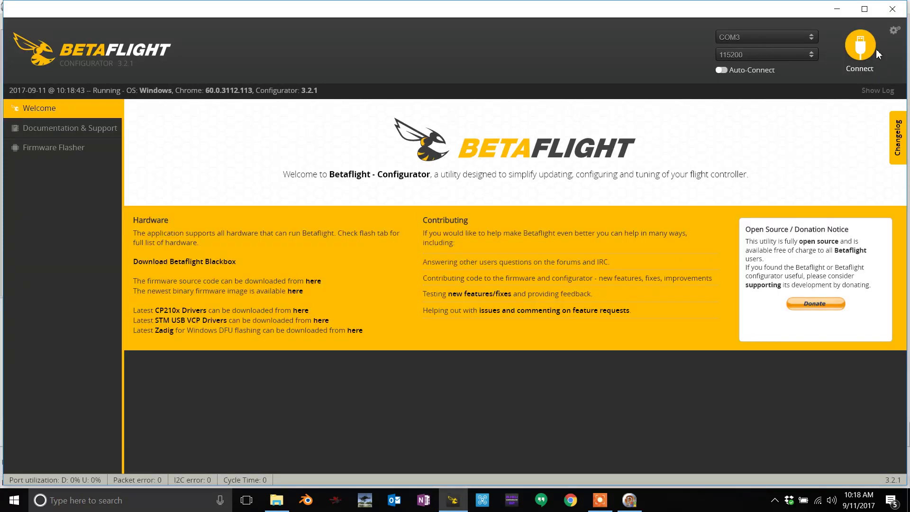
- Keep COM3 as Betaflight Configurator's port, then minimize Betaflight Configurator
click(761, 39)
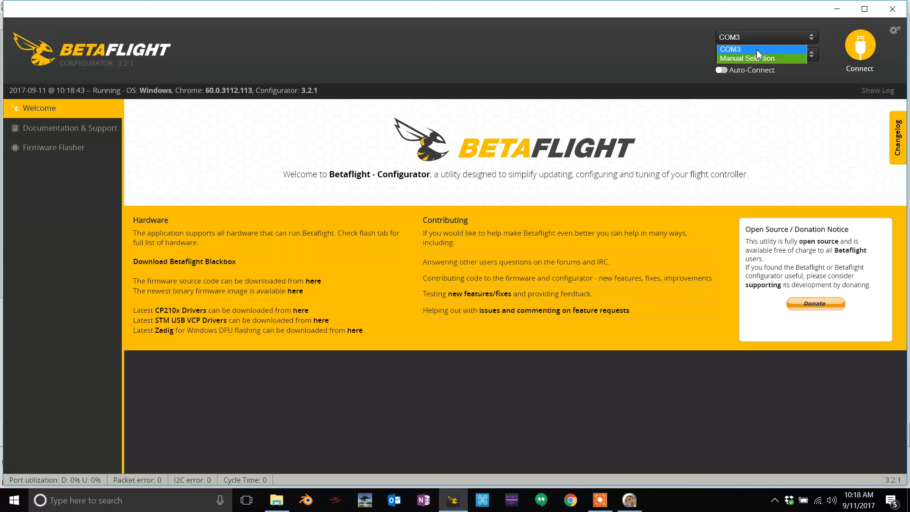
click(752, 49)
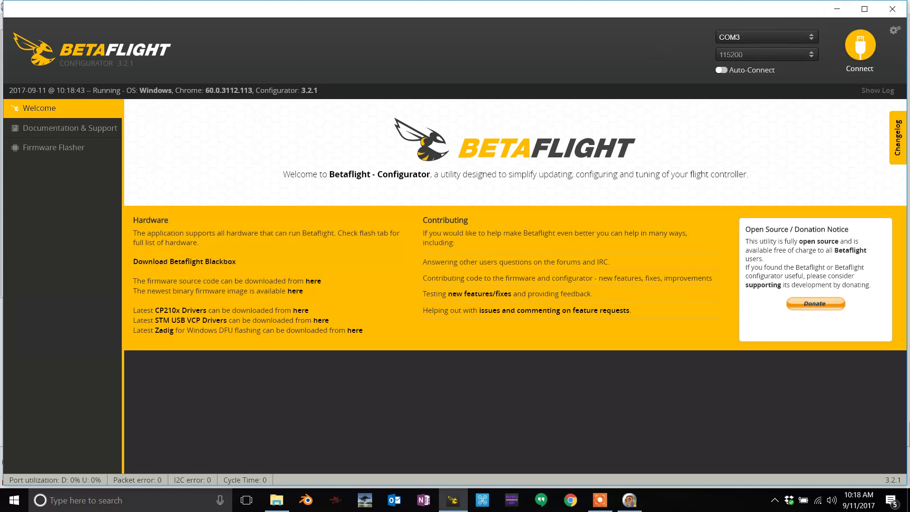
click(838, 9)
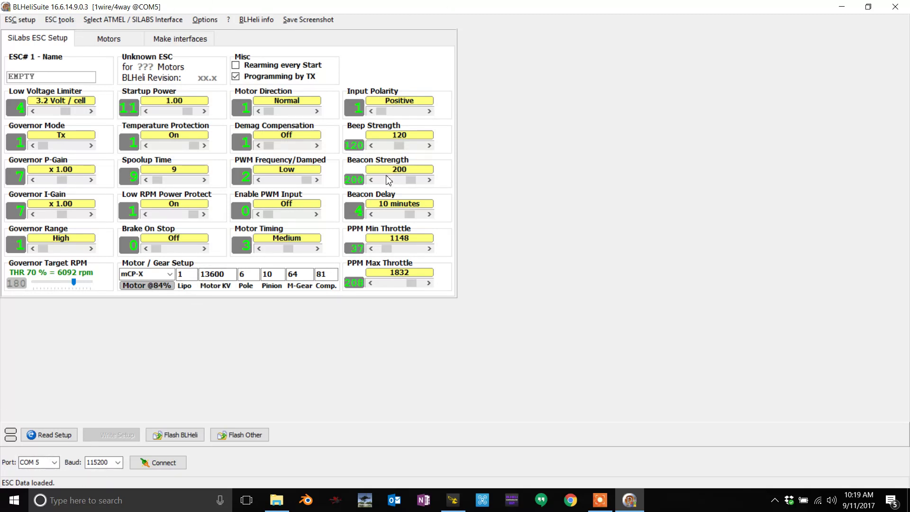
- Switch BLHeliSuite's port from COM 5 to COM 3 and browse the ESC setup menus
click(54, 463)
click(53, 474)
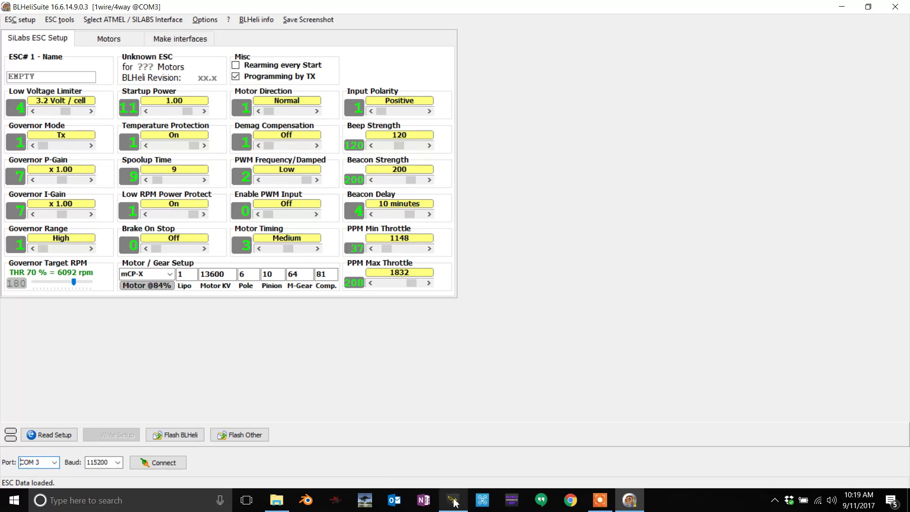
click(31, 20)
mouse_move(57, 18)
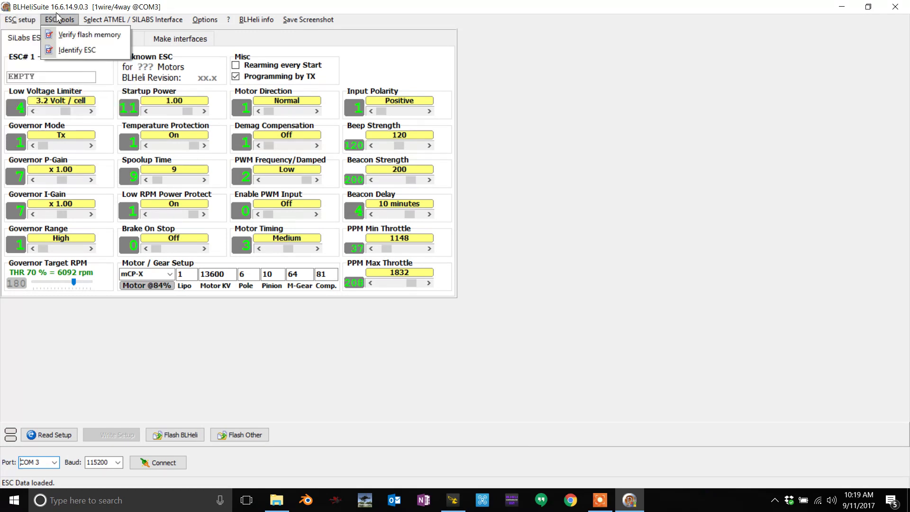
mouse_move(99, 23)
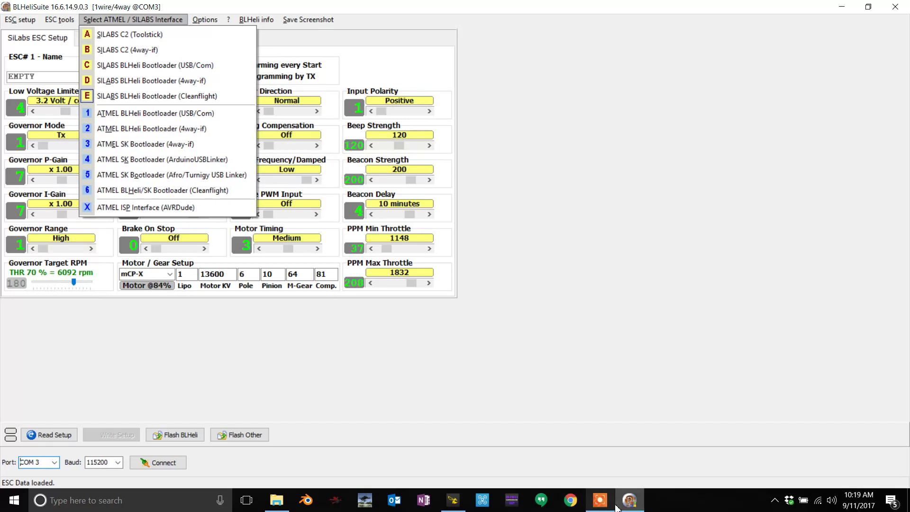
click(453, 500)
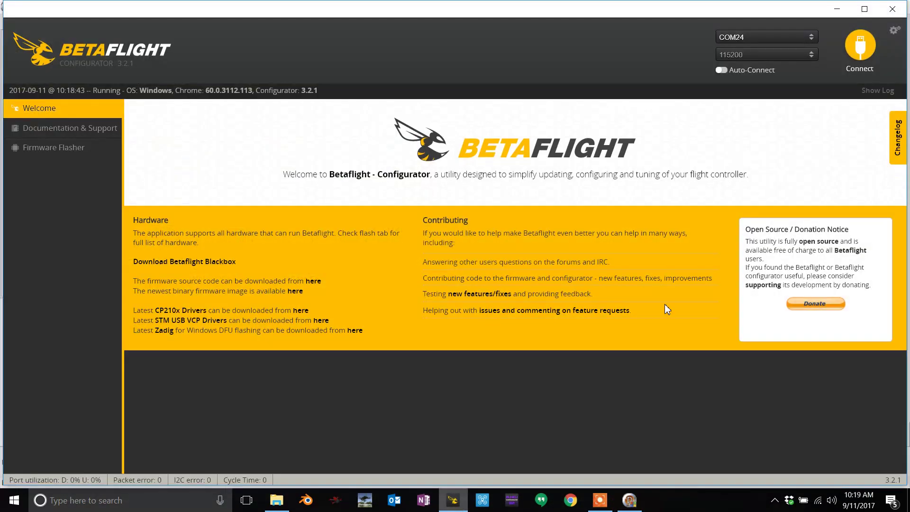
click(837, 9)
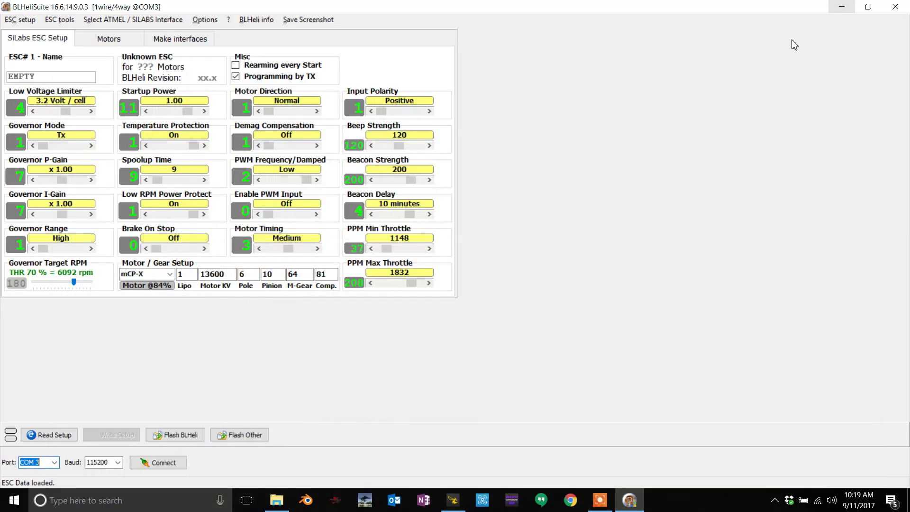
- Choose COM 24 and the SILABS BLHeli Bootloader (Cleanflight) interface, then connect to the ESCs
click(54, 463)
click(55, 482)
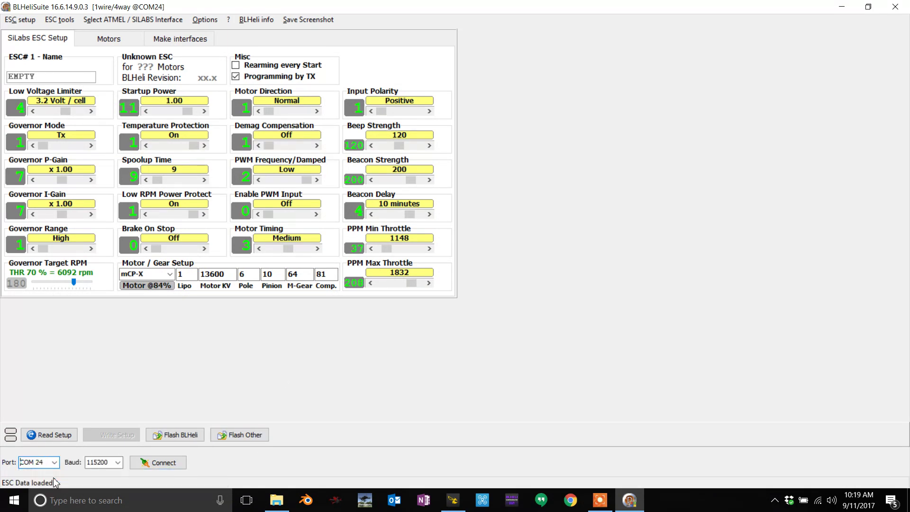
click(131, 20)
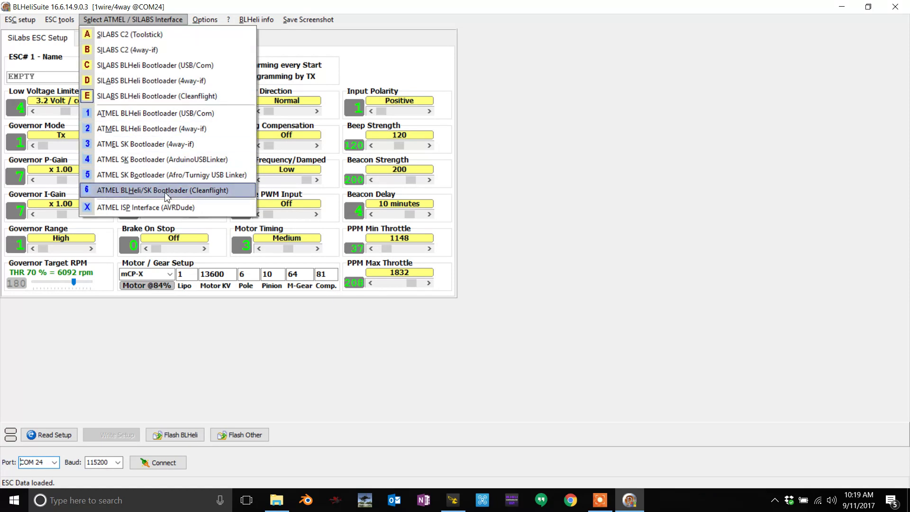
click(143, 96)
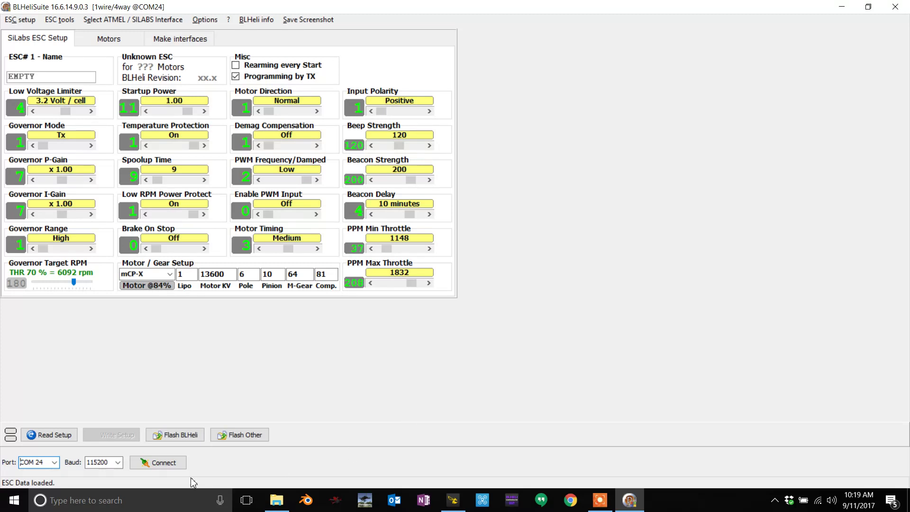
click(172, 466)
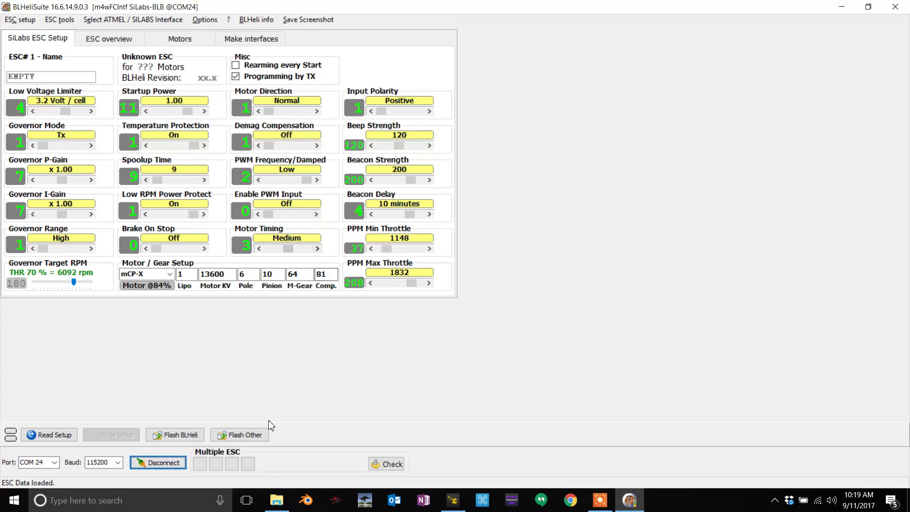
- Read the setup of all four ESCs, dismiss both messages, and target ESC#1 alone
click(41, 435)
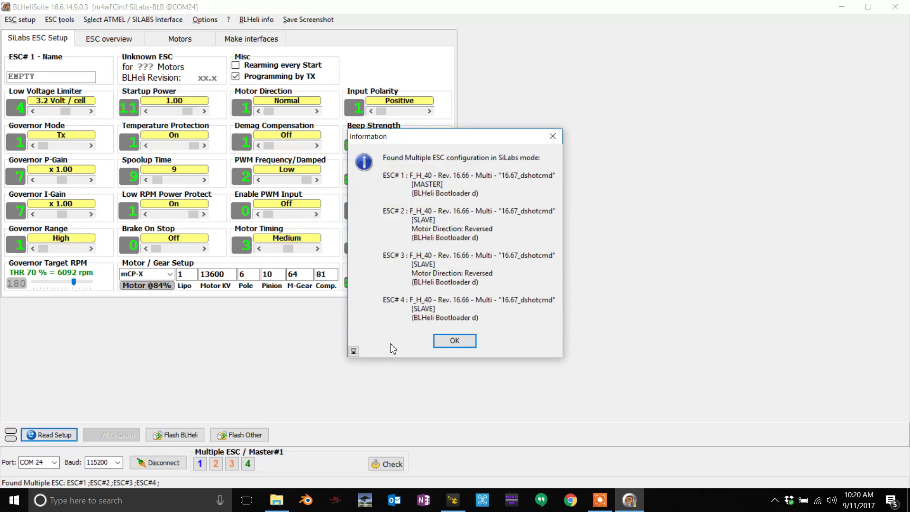
click(455, 340)
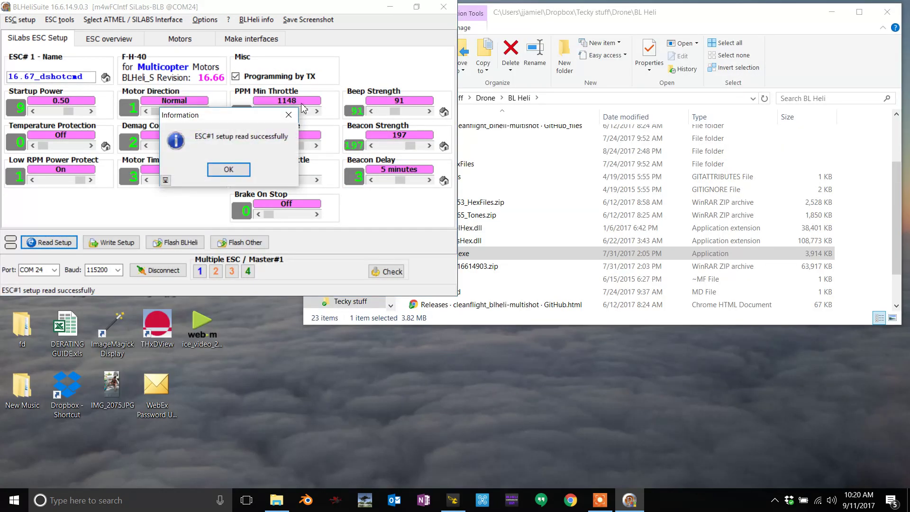
key(Return)
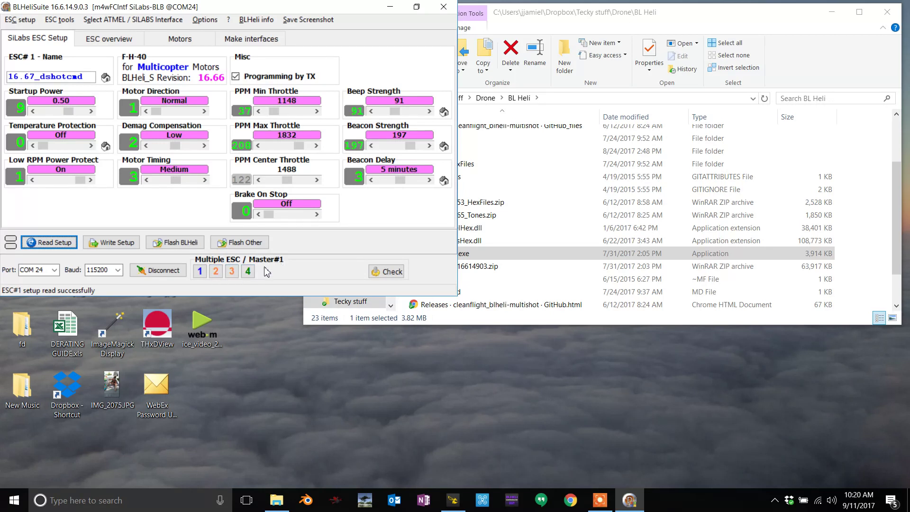
click(200, 272)
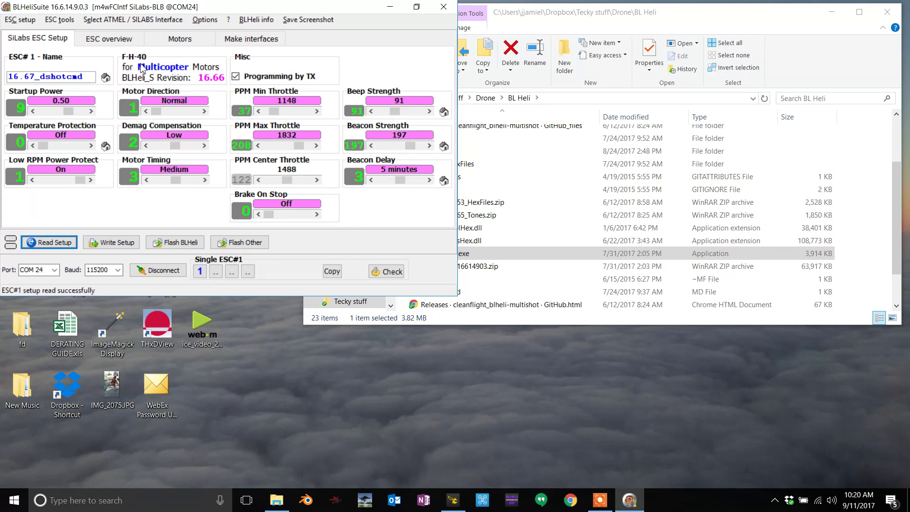
click(217, 272)
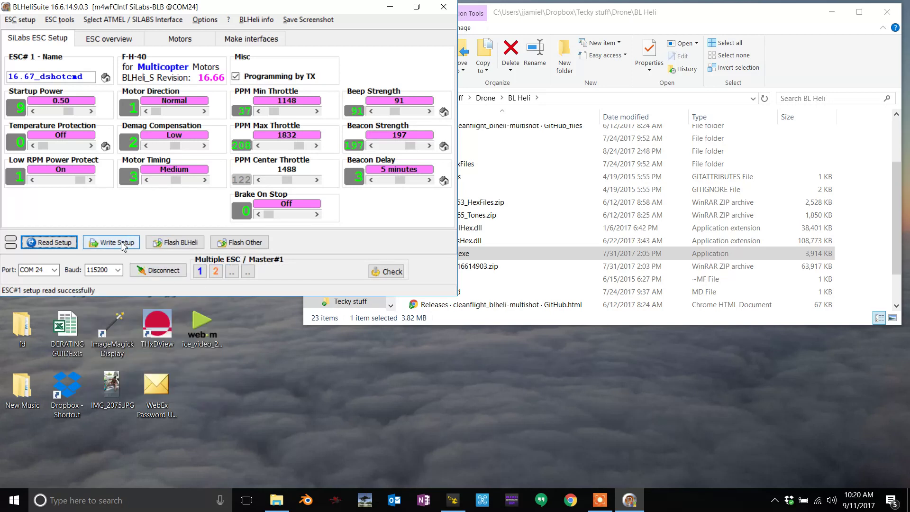
click(175, 242)
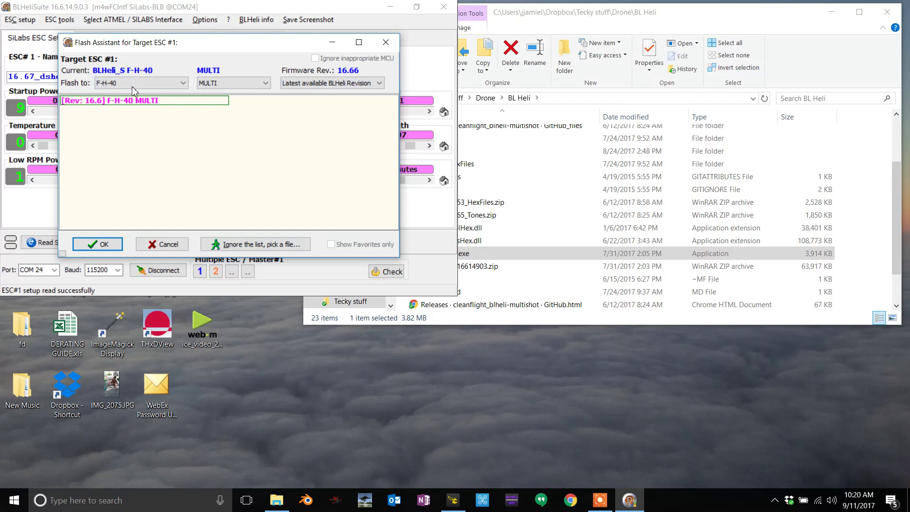
click(183, 83)
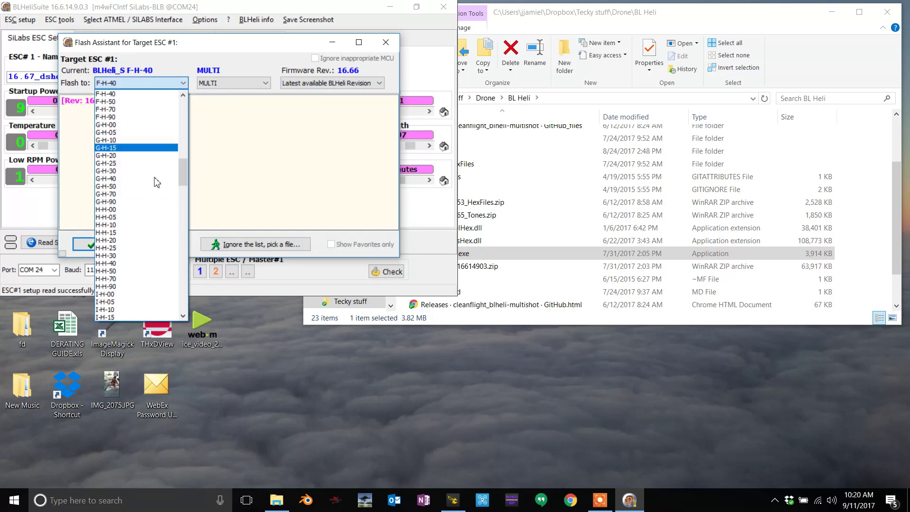
click(320, 213)
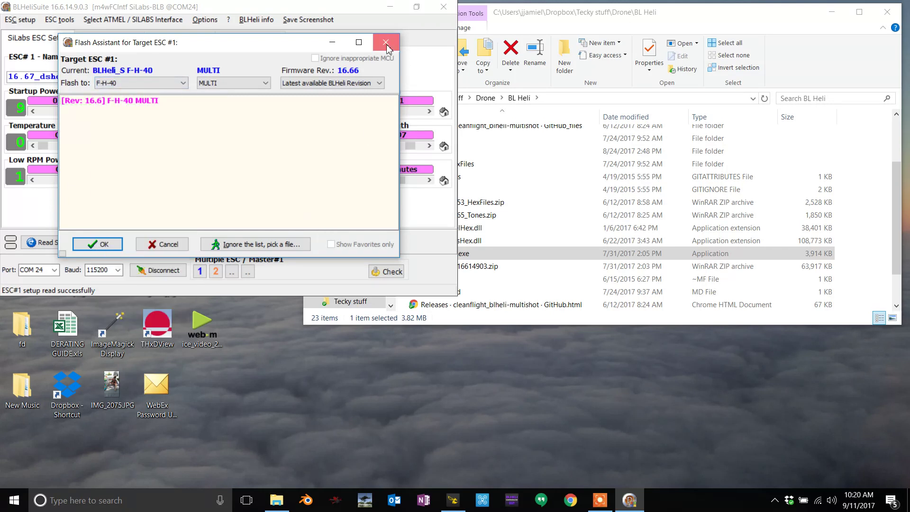
click(386, 42)
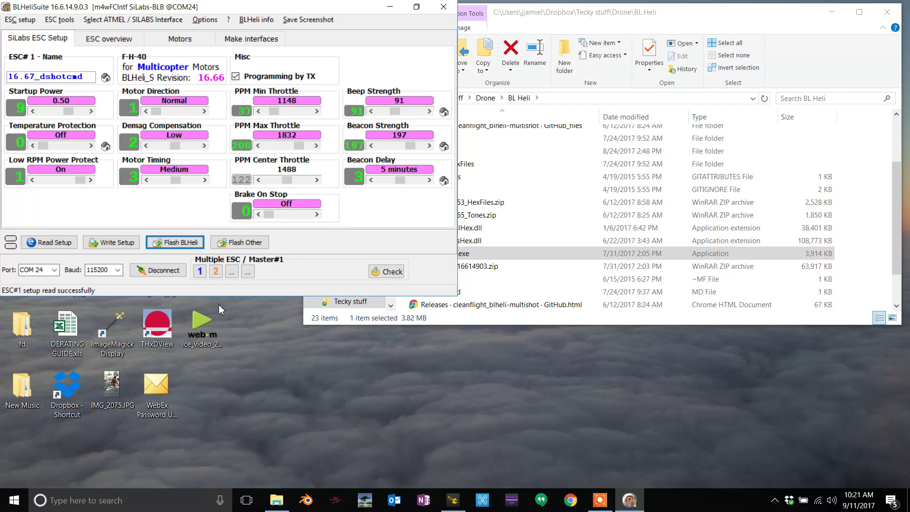
- Target ESC#2 alone and choose the F-H-40 MULTI Rev 16.6 firmware to flash
click(216, 272)
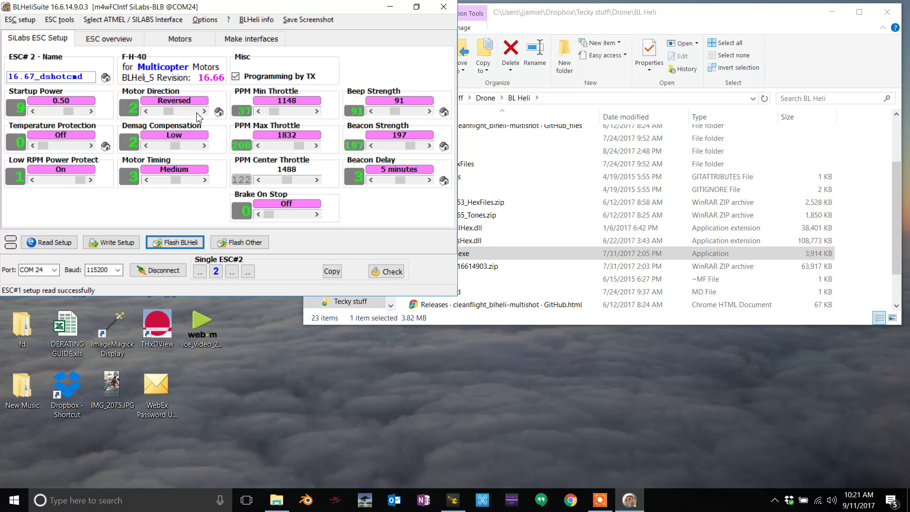
click(188, 242)
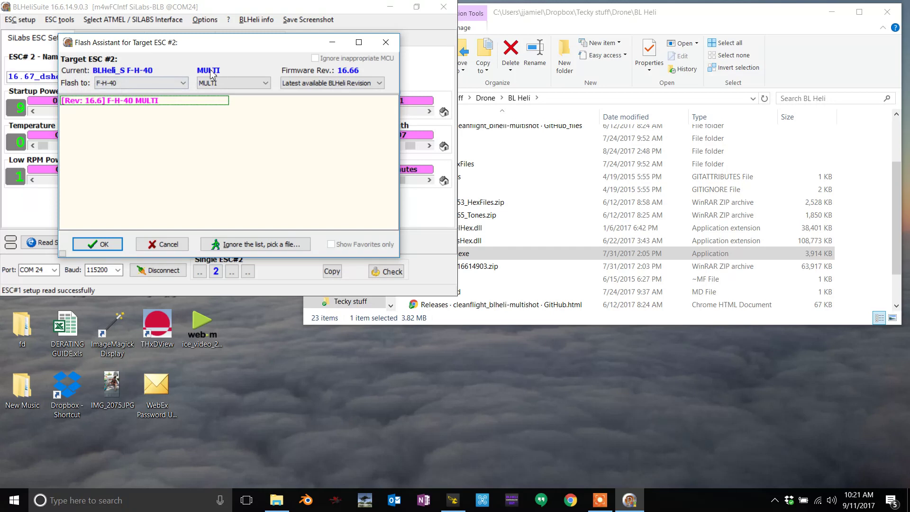
click(183, 83)
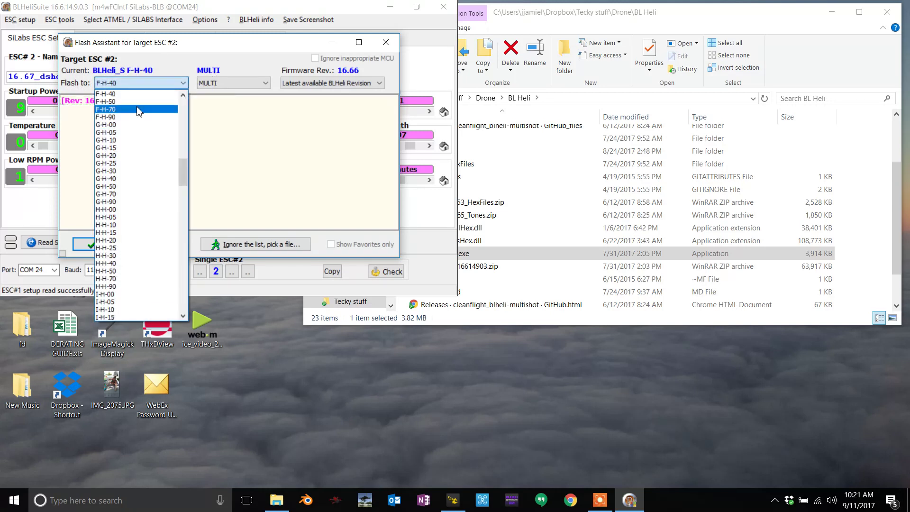
click(118, 94)
click(226, 84)
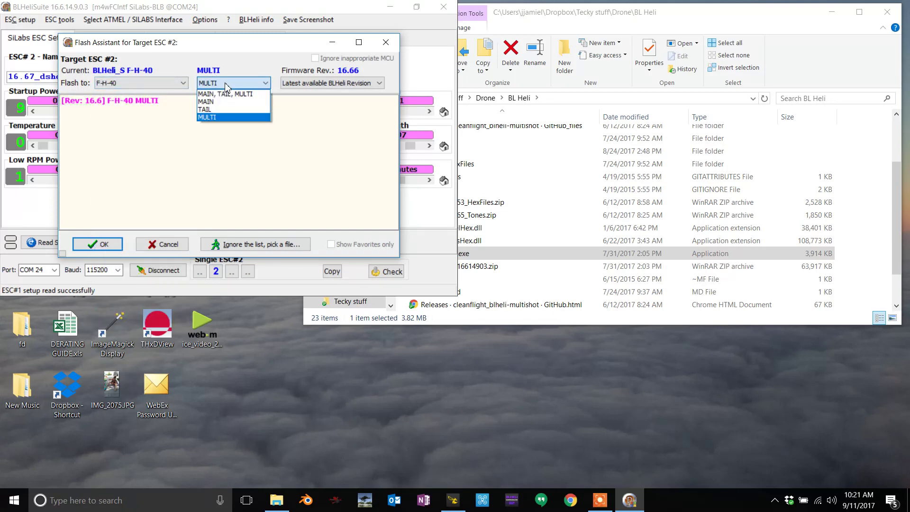
click(226, 87)
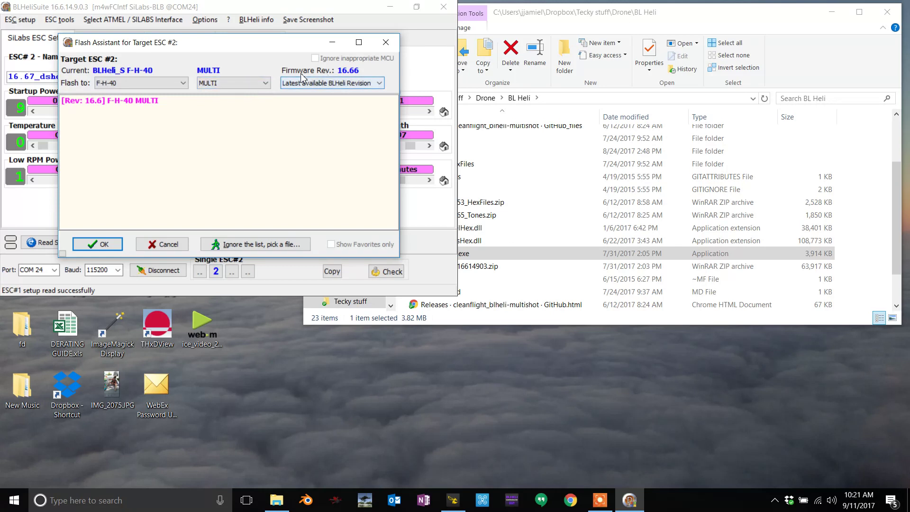
click(116, 101)
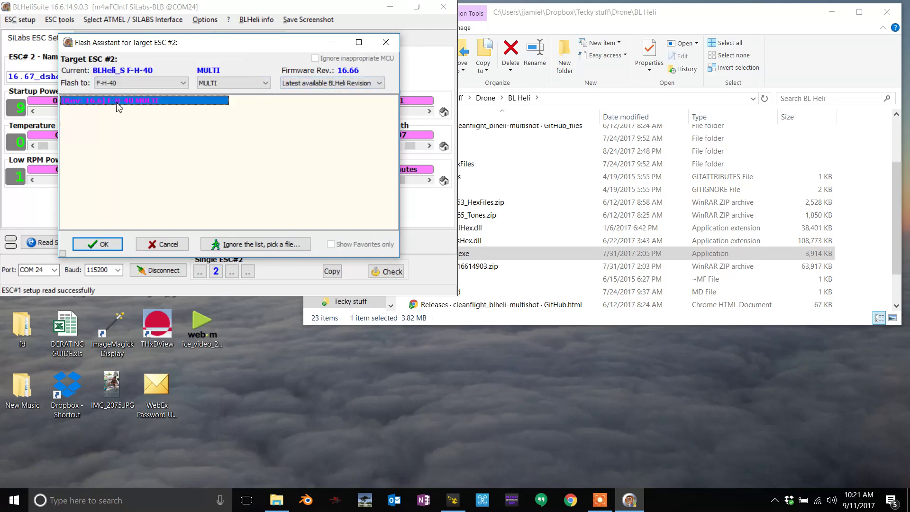
click(99, 244)
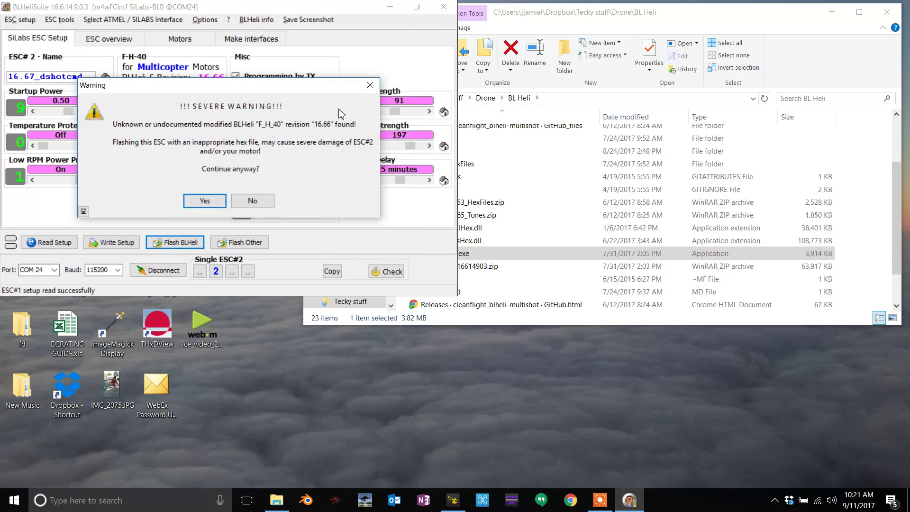
- Approve both warnings to flash ESC#2 with F_H_40 and acknowledge the success message
click(205, 201)
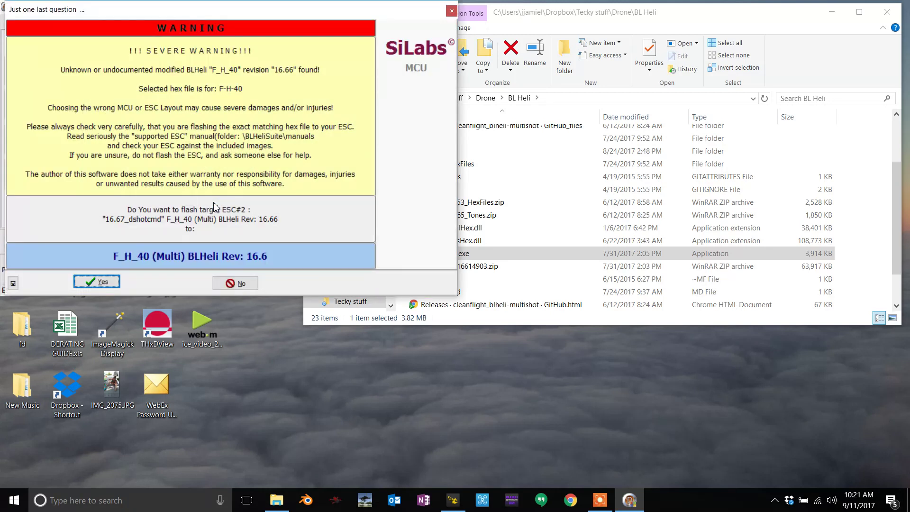
click(96, 280)
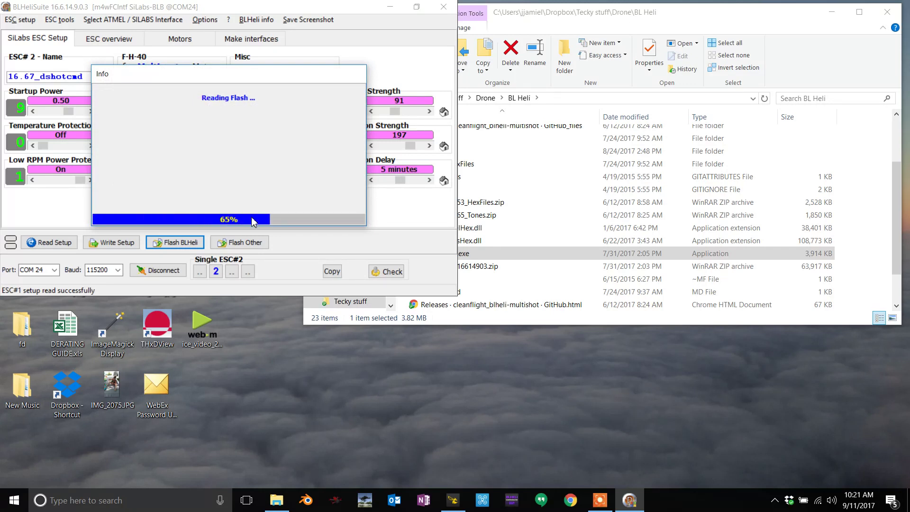
key(super+Up)
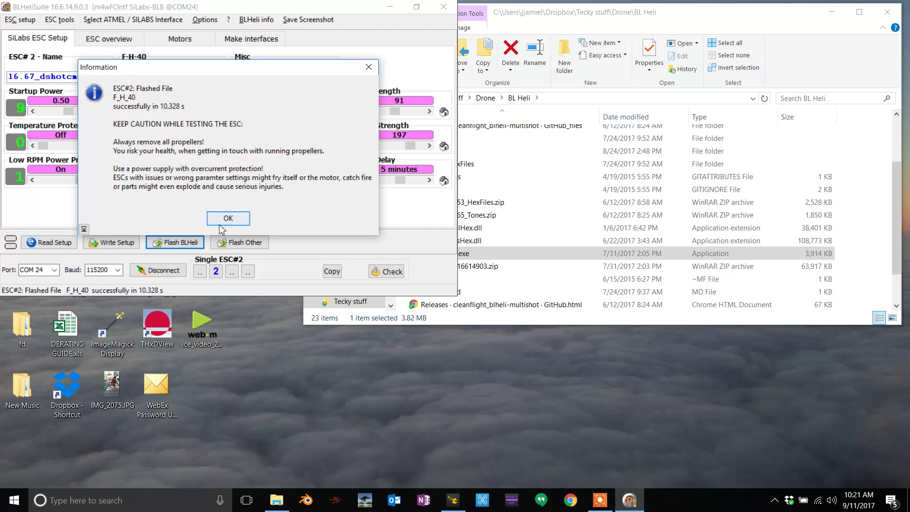
click(228, 218)
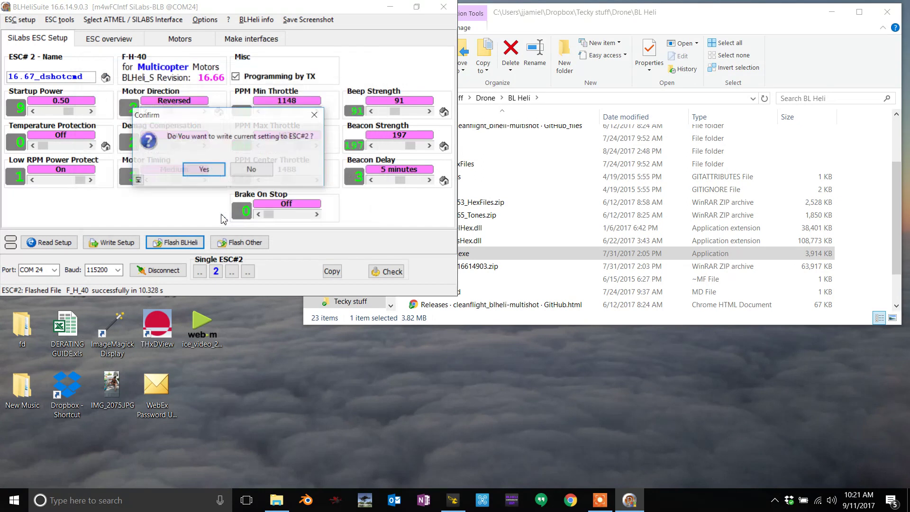
- Write the settings back to ESC#2 and disconnect from the ESCs
click(206, 171)
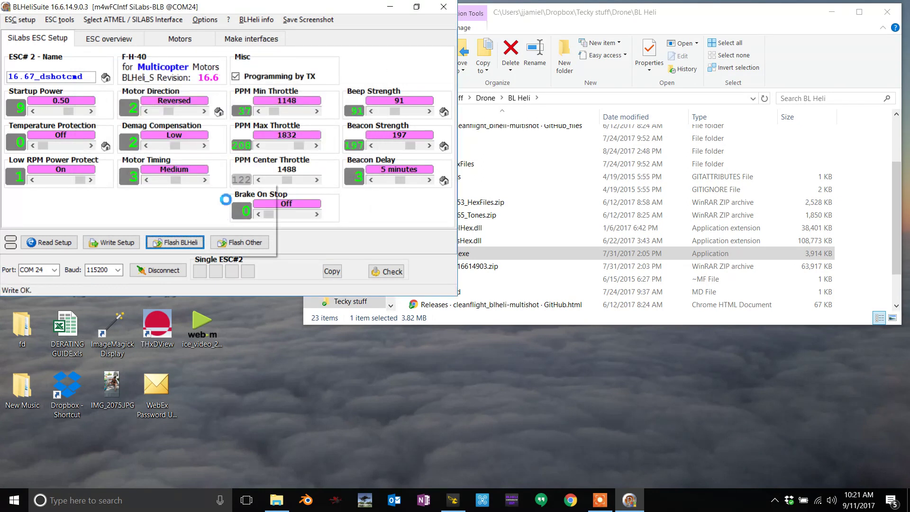
click(230, 244)
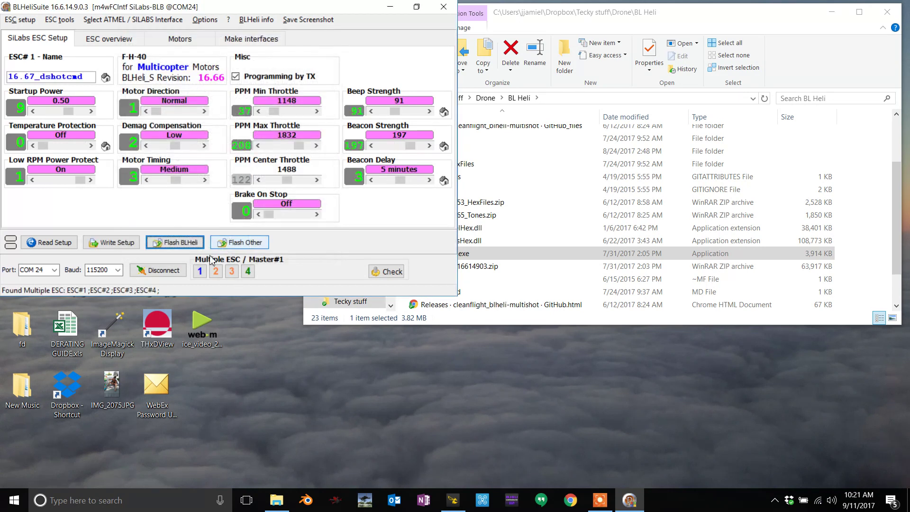
click(146, 272)
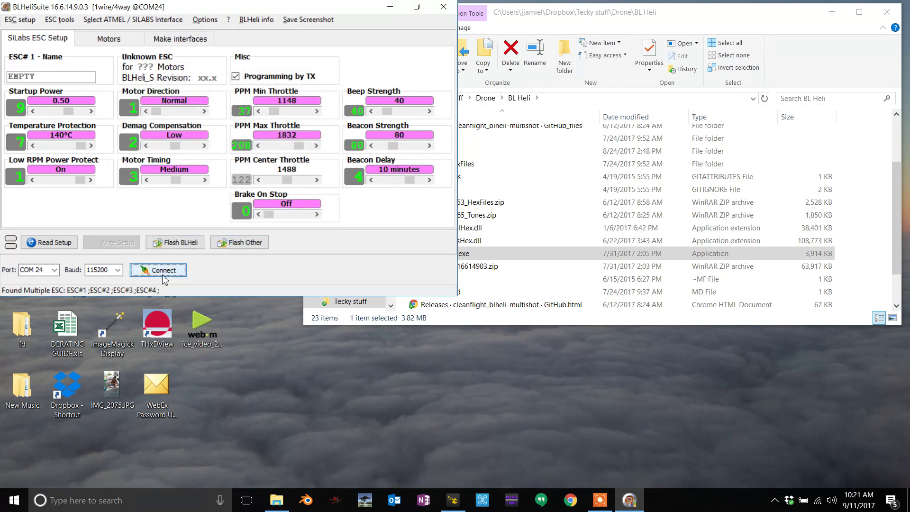
- Close BLHeliSuite and launch BLHeli Configurator from the Explorer list
click(444, 6)
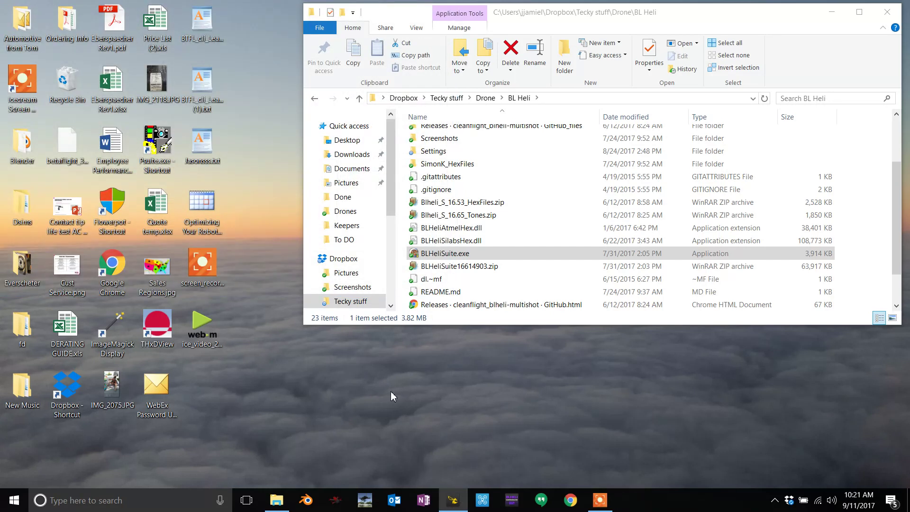
double_click(479, 263)
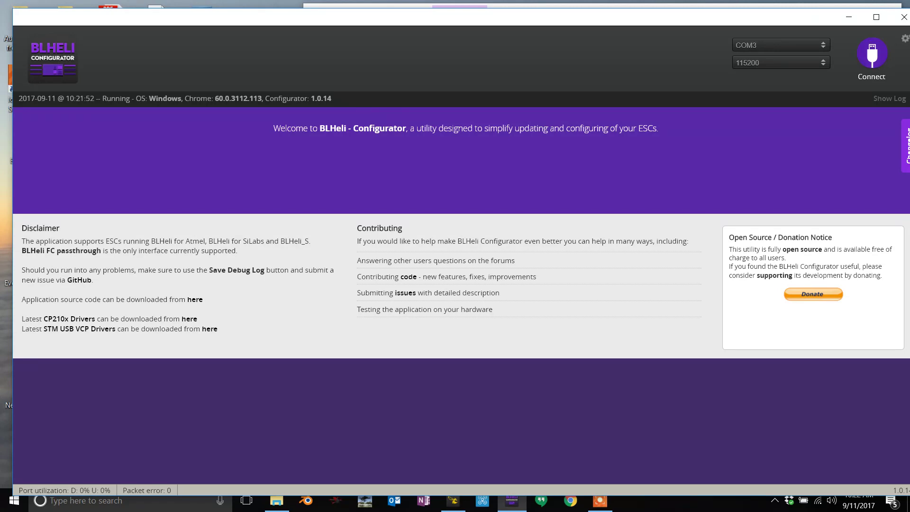
drag(696, 21, 687, 12)
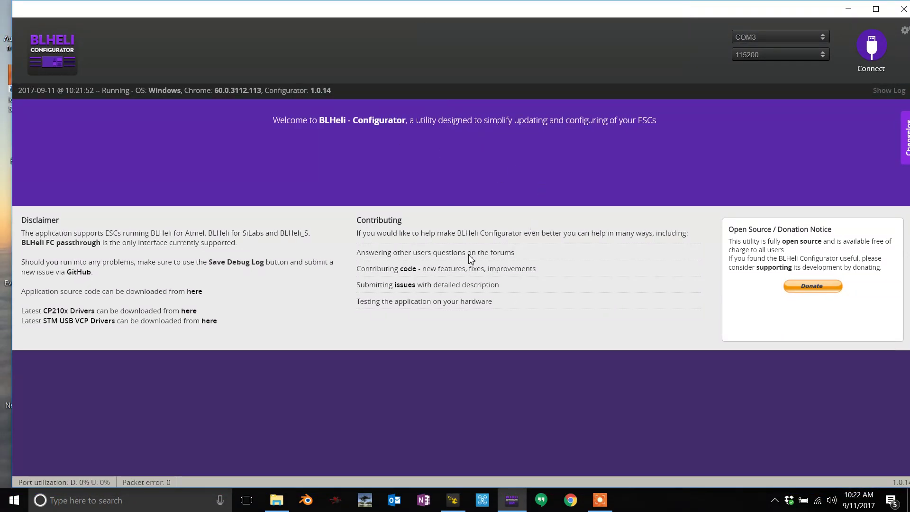